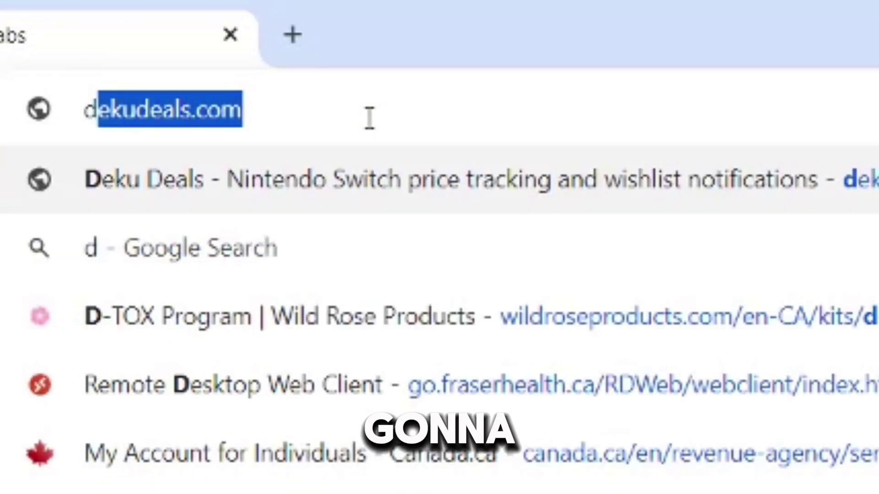
# - Load the dvdfab.cn website in Chrome's address bar
pyautogui.write('vdfab.')
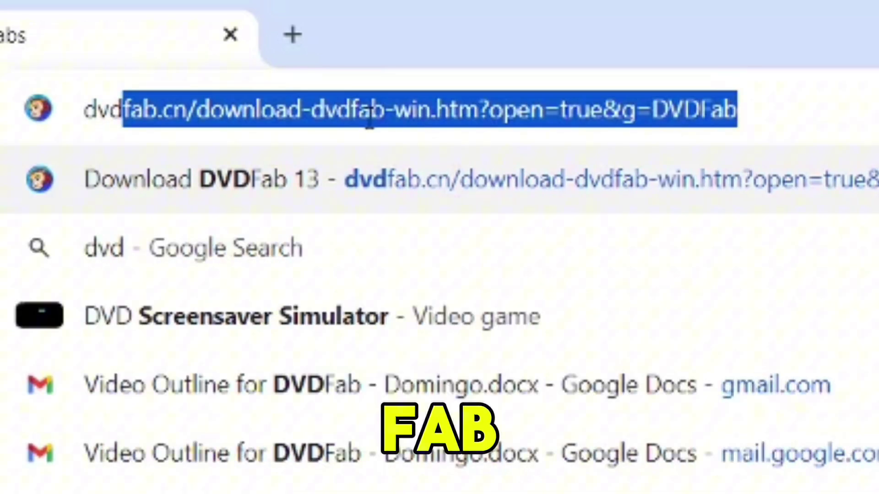
pyautogui.write('cn')
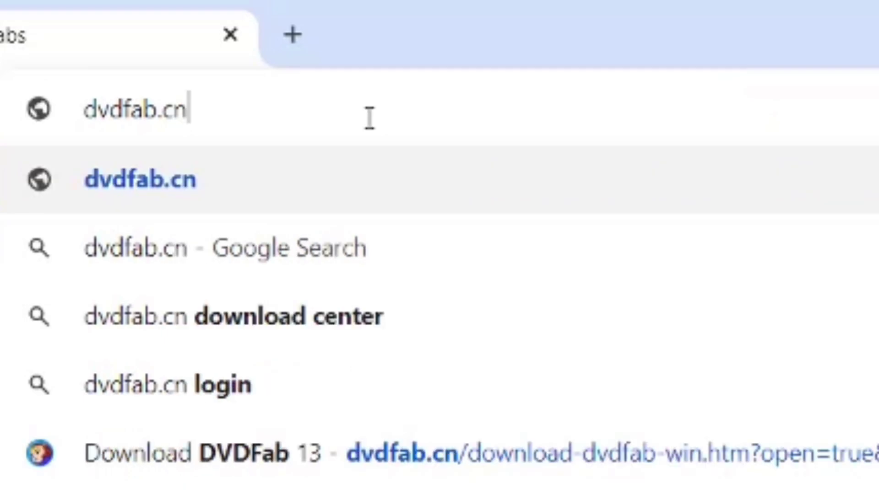
pyautogui.press('Return')
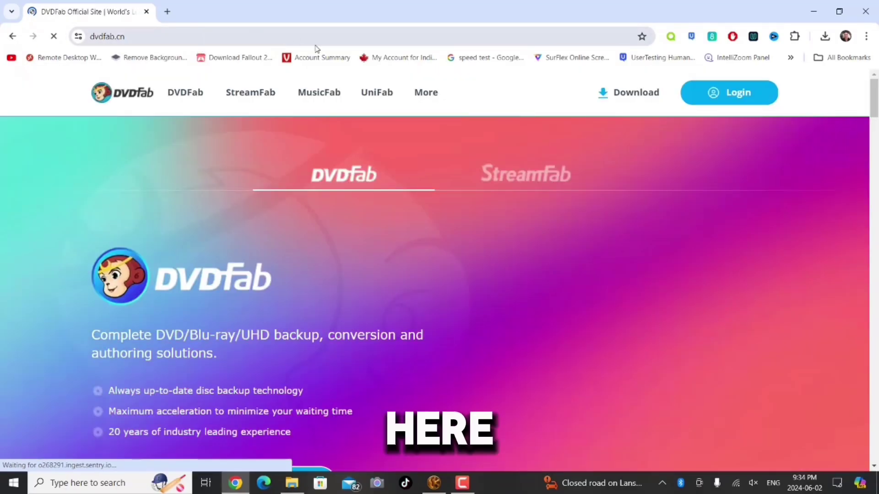
# - Open the DVDFab Download Center page from the site's top navigation
pyautogui.scroll(-5, 492, 255)
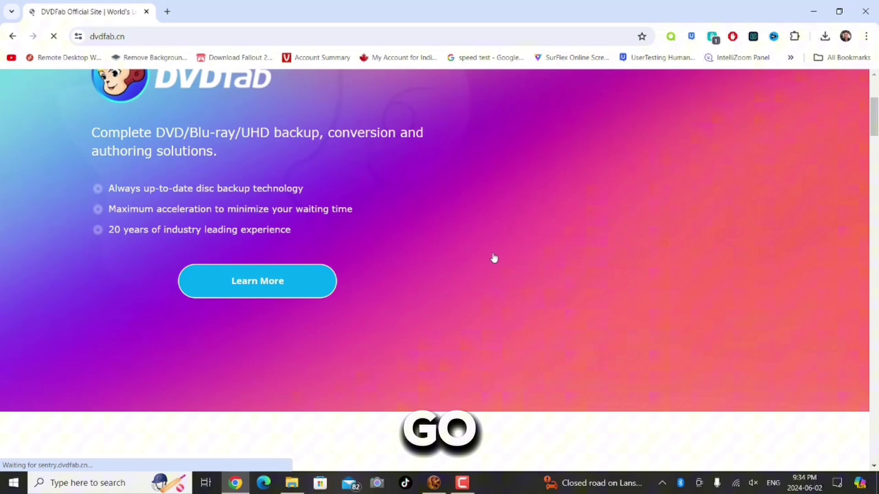
pyautogui.scroll(3, 400, 252)
pyautogui.scroll(3, 293, 297)
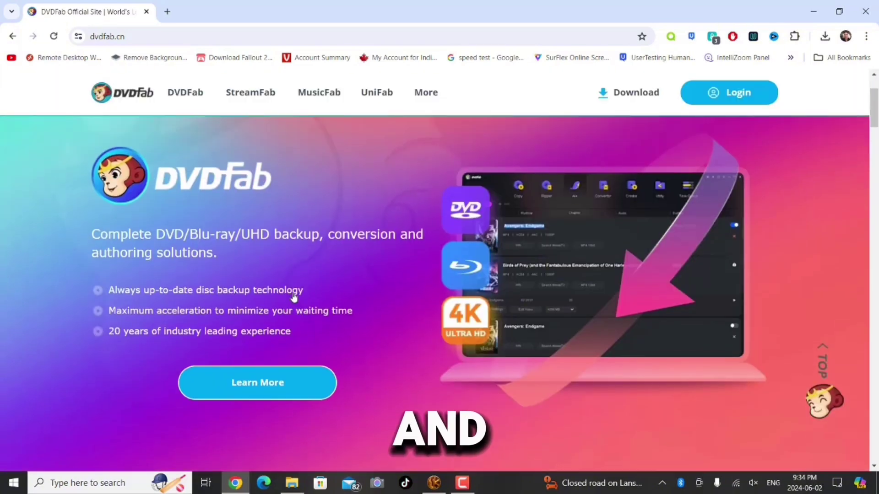
pyautogui.moveTo(192, 100)
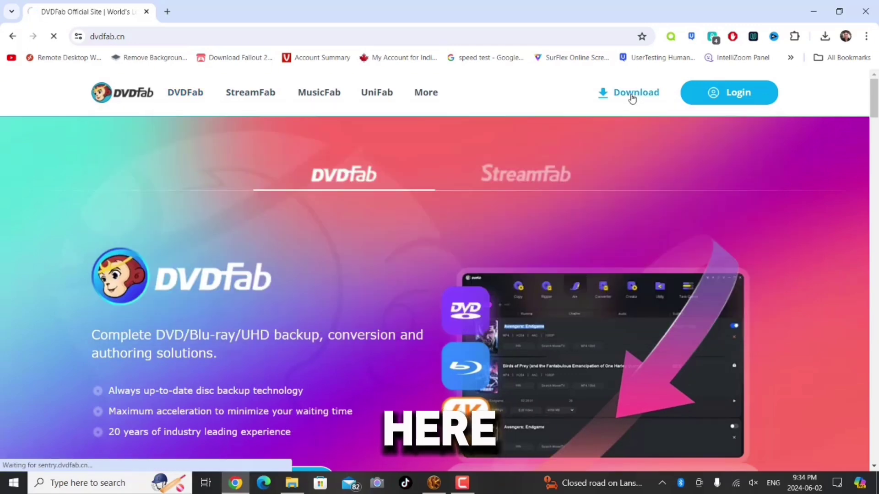
pyautogui.click(632, 96)
# - Dismiss the mid-year sale pop-up and minimize Chrome to reveal DVDFab 13
pyautogui.scroll(-6, 435, 275)
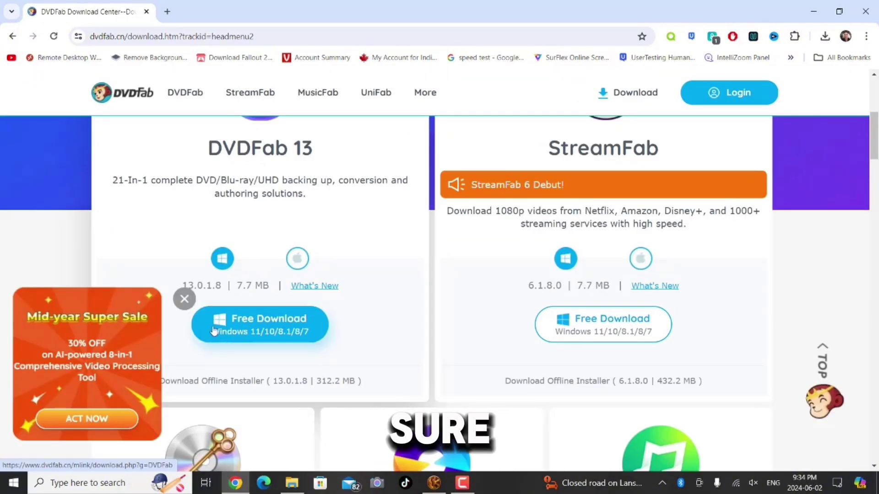
pyautogui.click(185, 299)
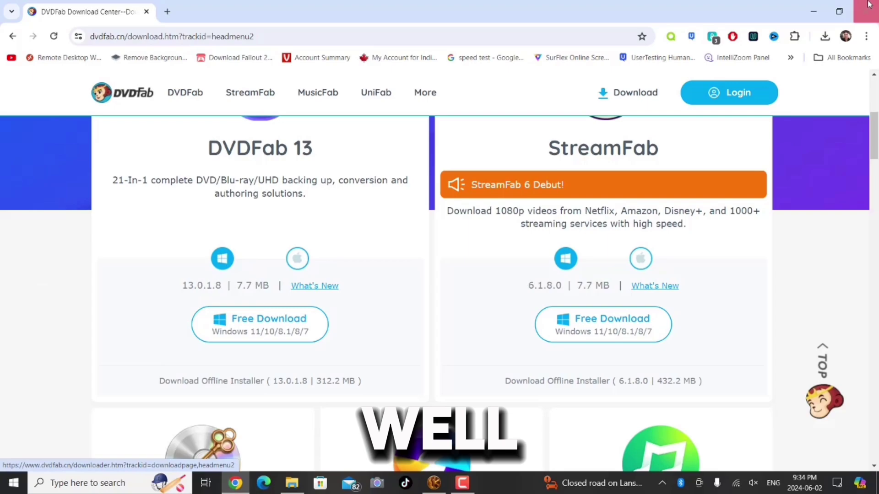
pyautogui.click(814, 11)
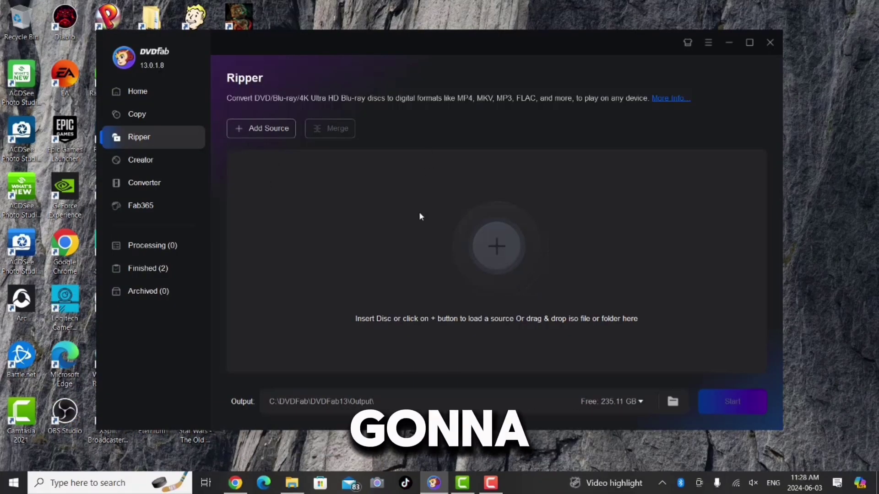
pyautogui.click(167, 96)
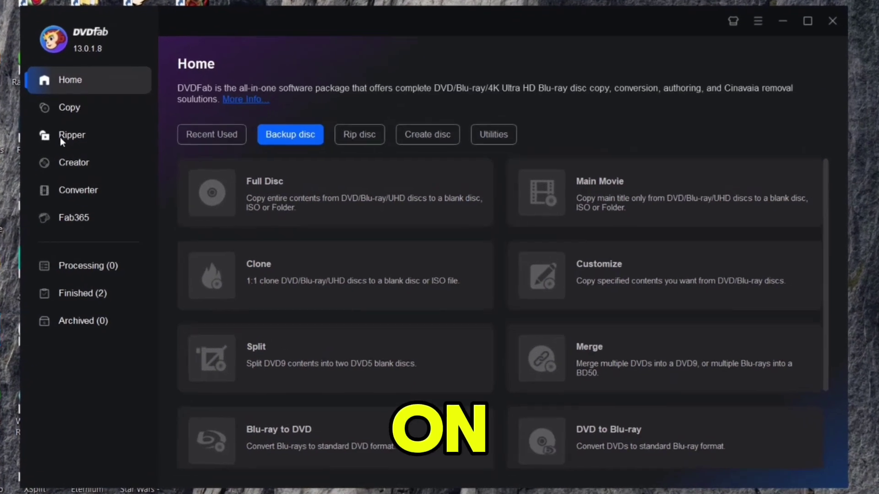
pyautogui.click(129, 138)
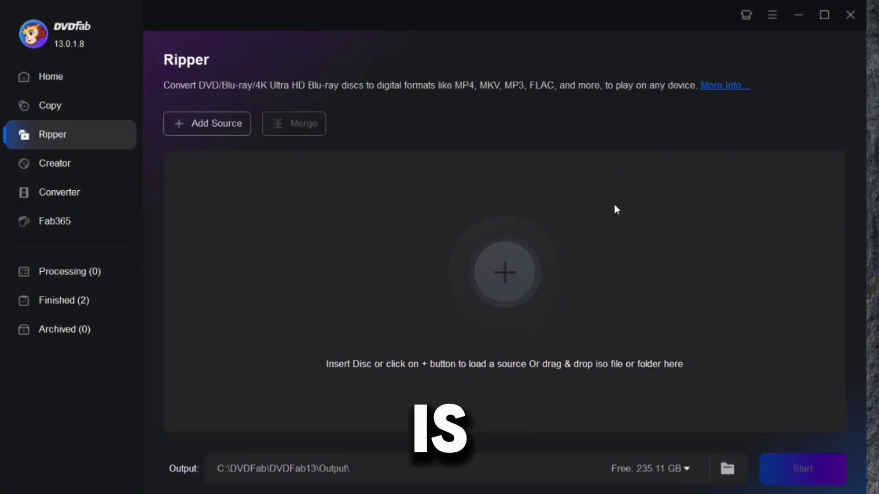
# - Add the ZOOKEEPER_1 disc image from Downloads as the rip source
pyautogui.click(208, 125)
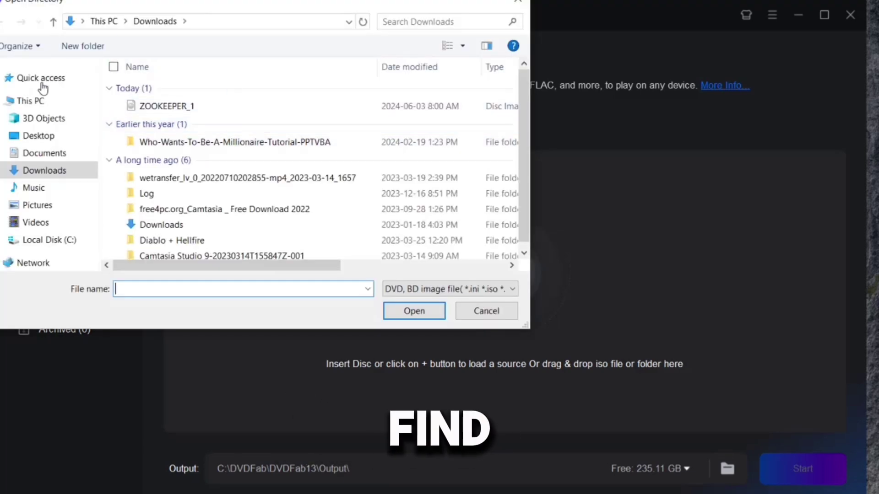
pyautogui.click(144, 107)
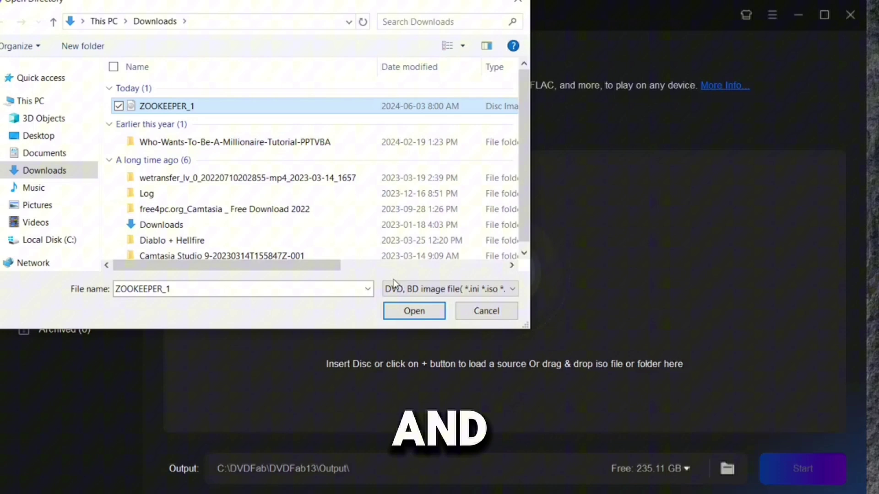
pyautogui.click(442, 290)
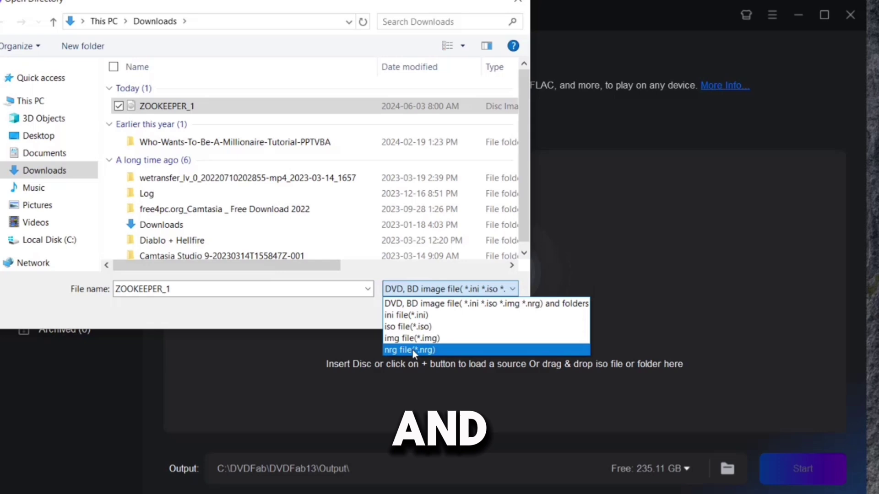
pyautogui.click(358, 327)
pyautogui.click(414, 311)
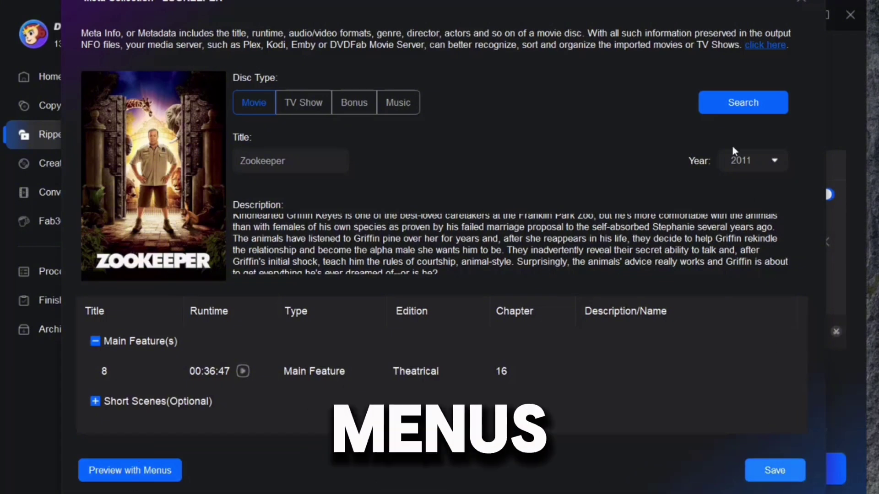
# - Save the movie metadata and switch the output profile to Mobile (MP4, H264, 480p, AAC)
pyautogui.click(774, 470)
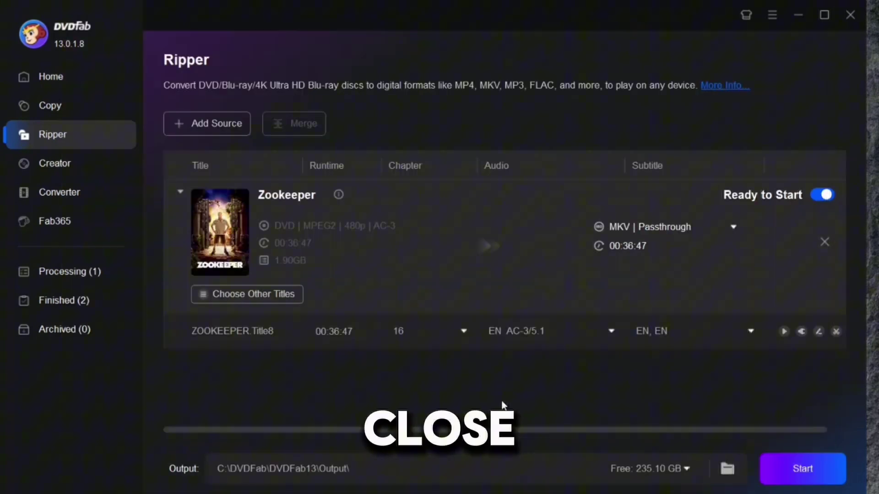
pyautogui.click(737, 230)
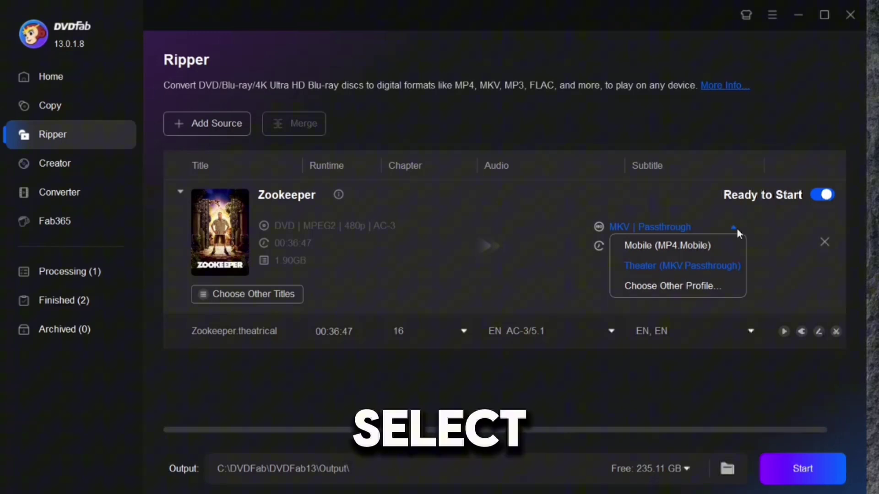
pyautogui.click(696, 246)
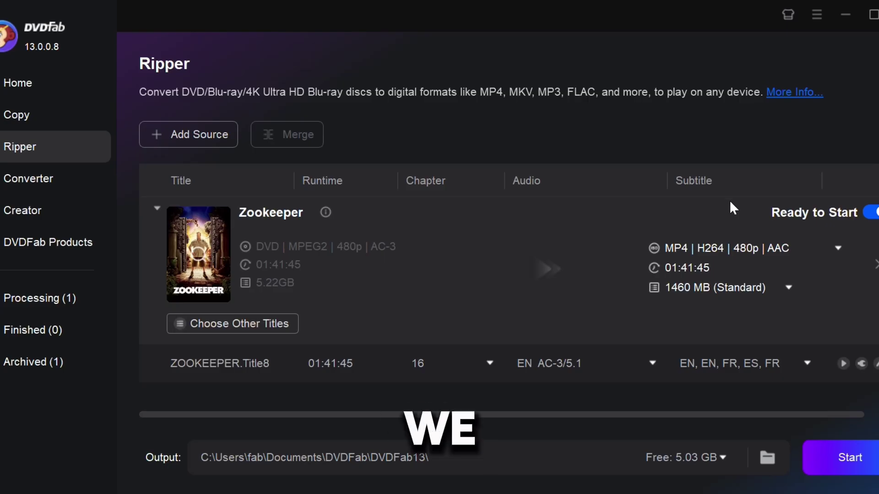
# - In Choose Other Profile, browse Audio, Device and Personal profiles, then show Video formats
pyautogui.click(837, 248)
pyautogui.click(751, 312)
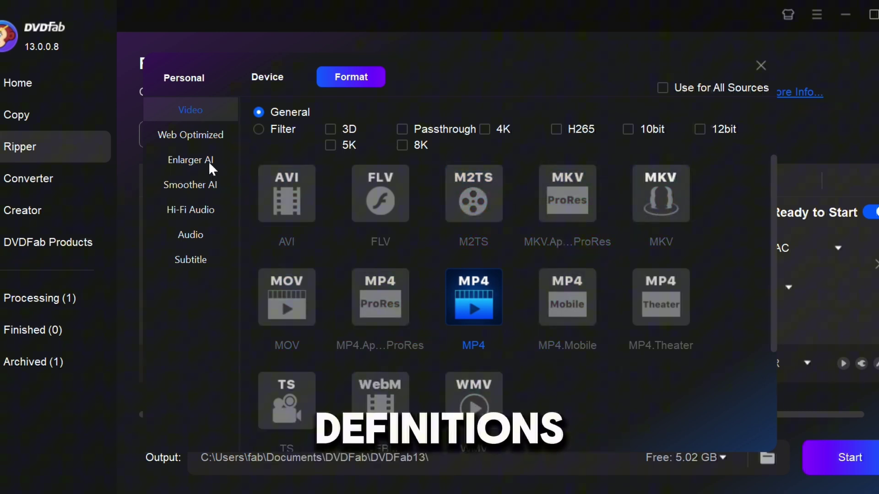
pyautogui.click(202, 233)
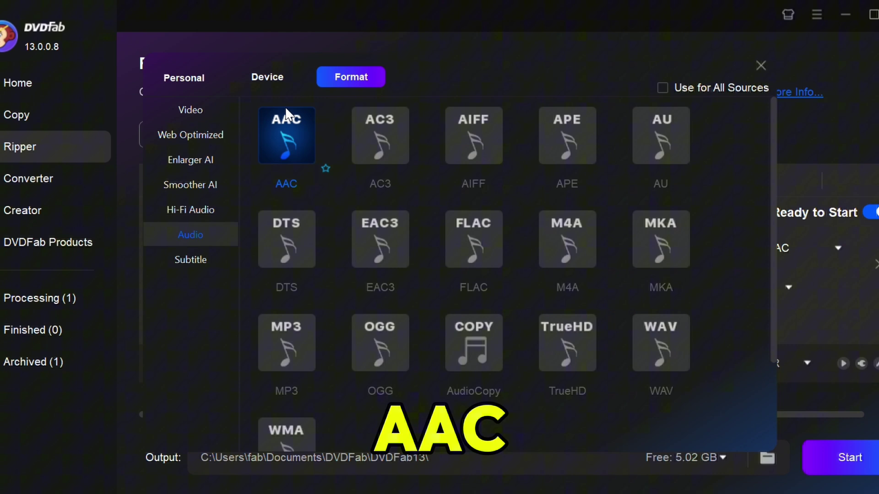
pyautogui.click(263, 80)
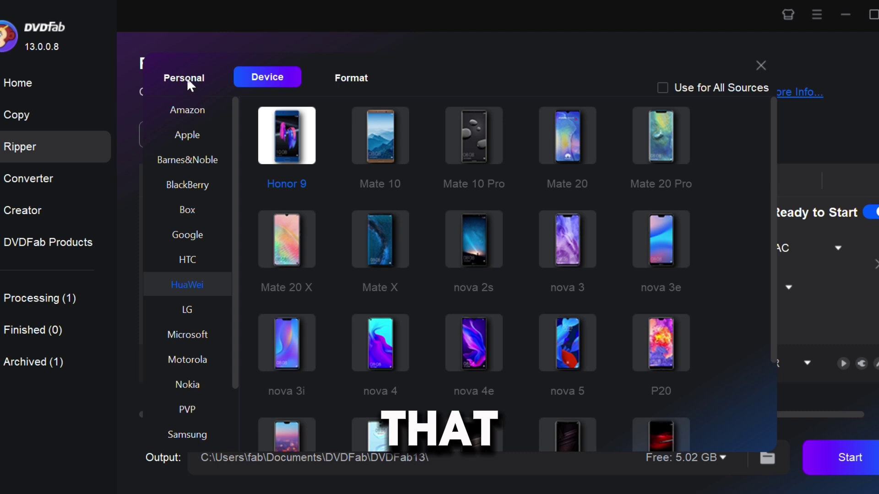
pyautogui.click(188, 78)
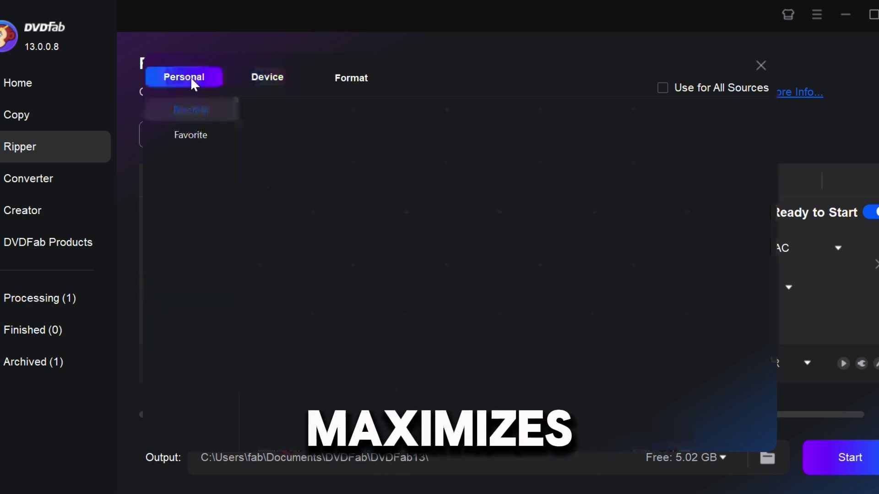
pyautogui.click(341, 78)
pyautogui.click(196, 110)
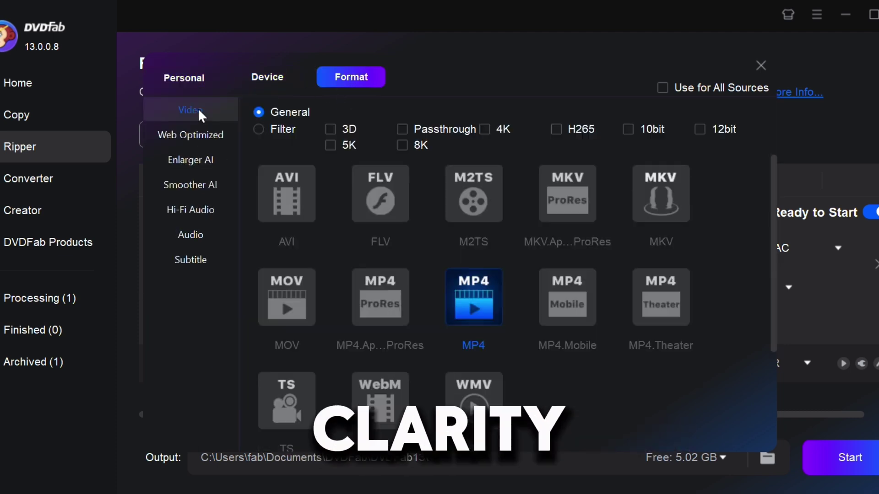
# - Pick an MP4 video format and set the output size to 869 MB (High Quality)
pyautogui.click(395, 298)
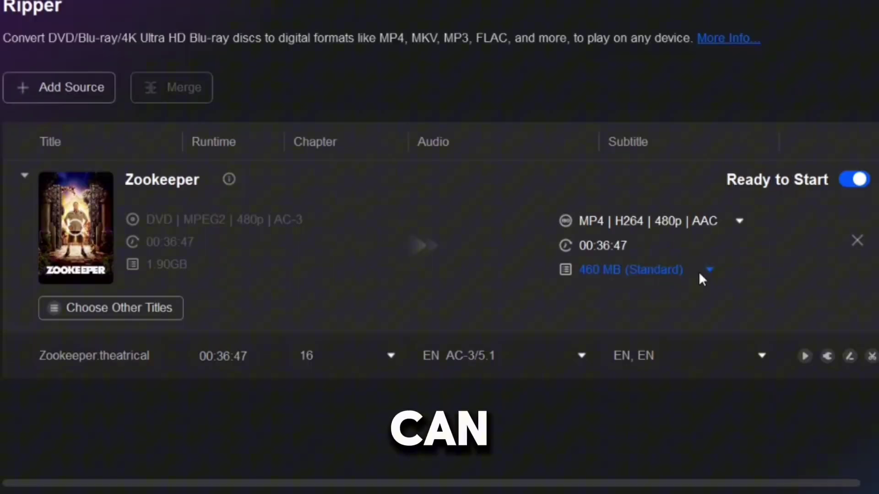
pyautogui.click(699, 273)
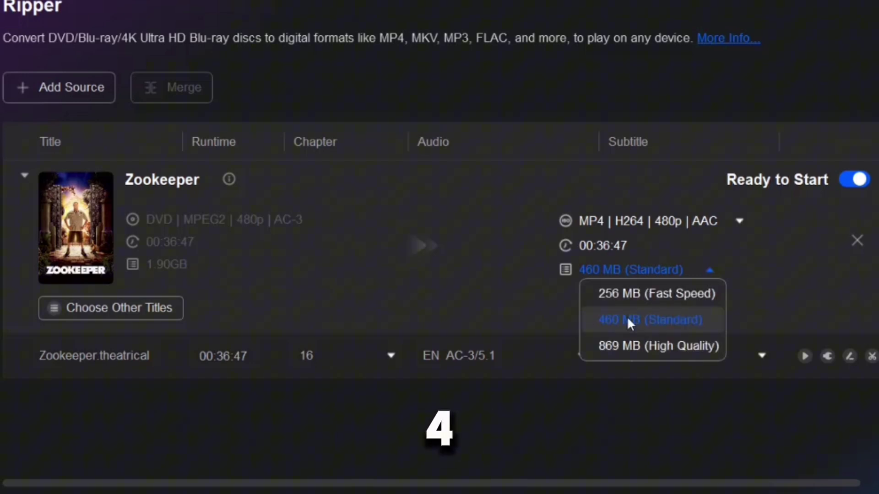
pyautogui.click(633, 345)
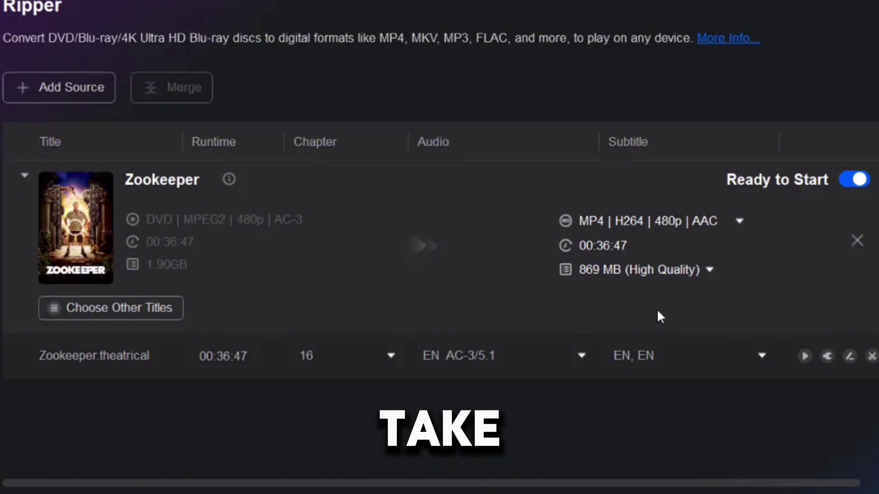
# - Review the audio and subtitle track lists, leaving them unchanged
pyautogui.click(580, 356)
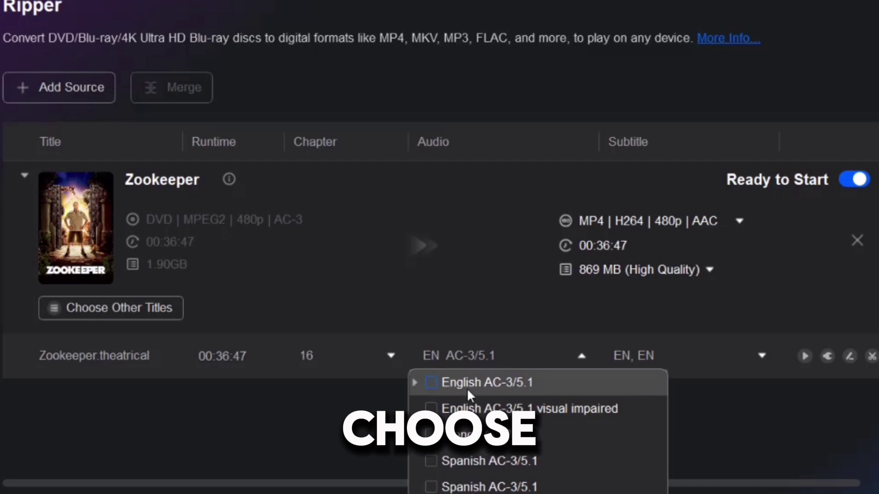
pyautogui.click(738, 418)
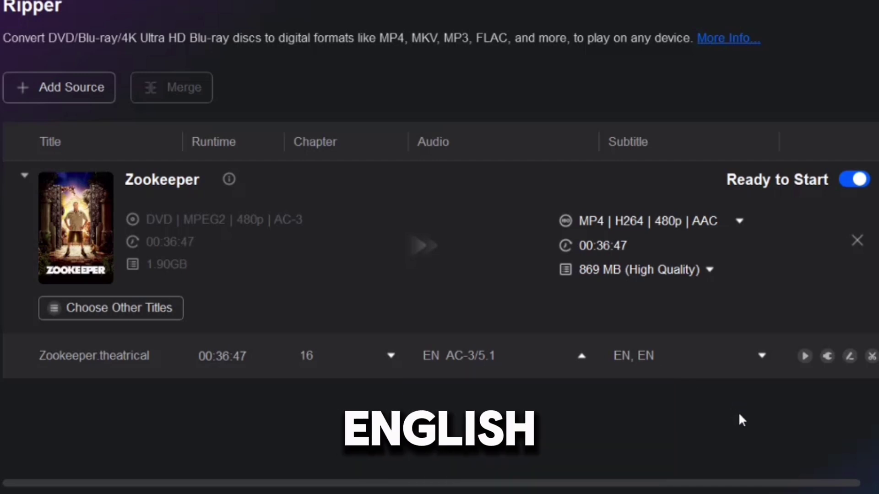
pyautogui.click(763, 358)
pyautogui.click(449, 453)
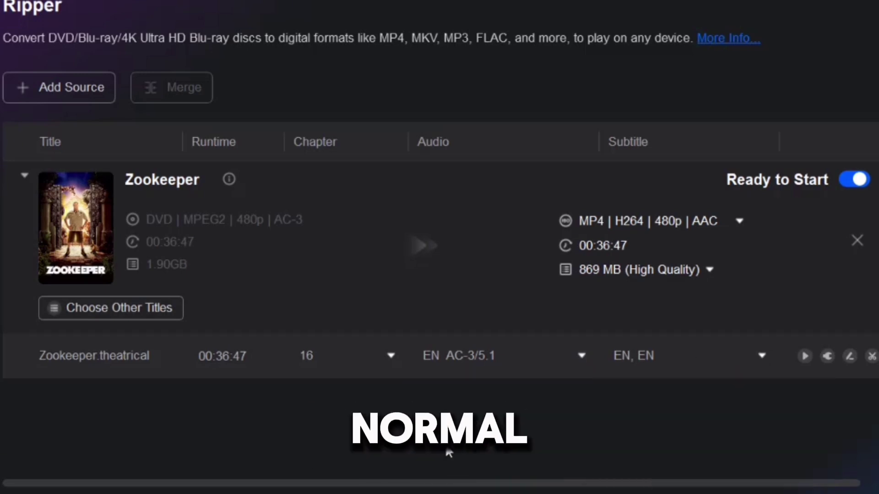
# - Rename the title to 'Mobile ZooKeeper', leaving the chapter selection unchanged
pyautogui.click(158, 356)
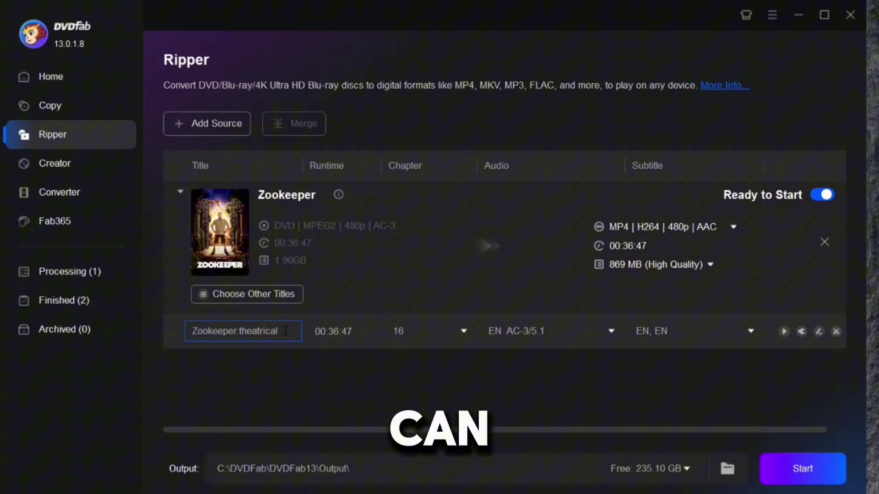
pyautogui.moveTo(285, 330); pyautogui.dragTo(184, 333)
pyautogui.write('Mob')
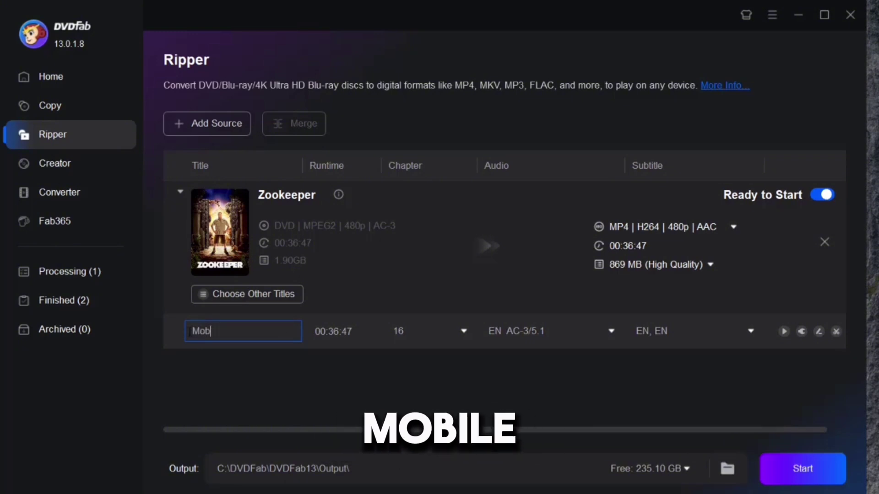
pyautogui.write('ile ZooKeeper')
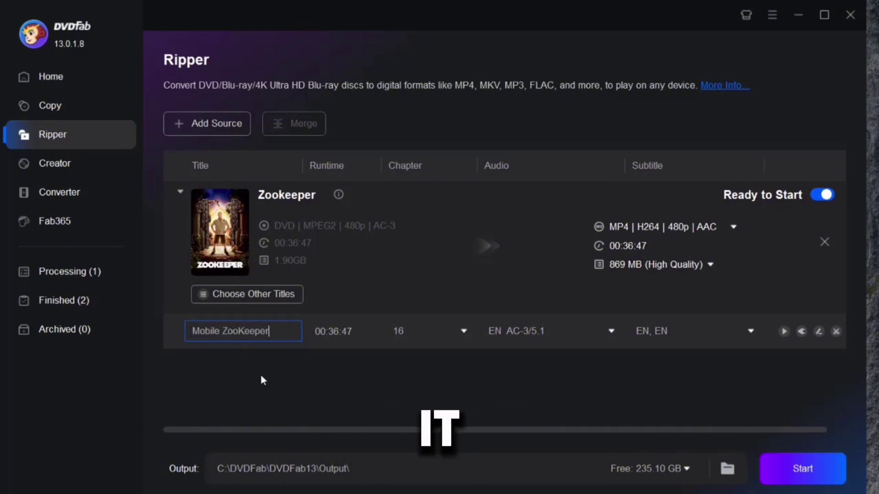
pyautogui.press('Return')
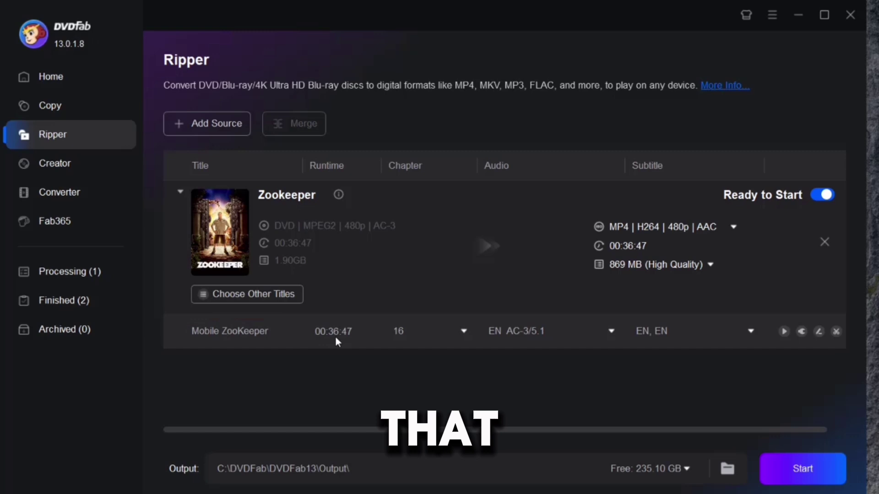
pyautogui.click(464, 331)
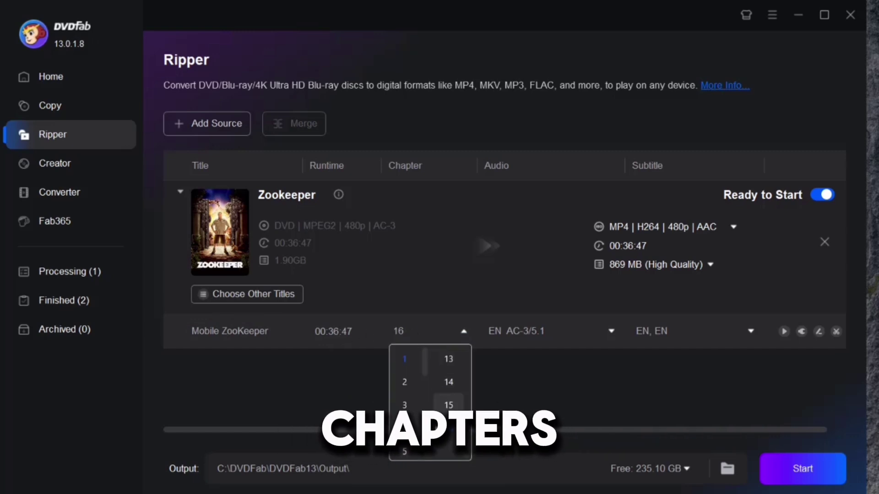
pyautogui.click(538, 389)
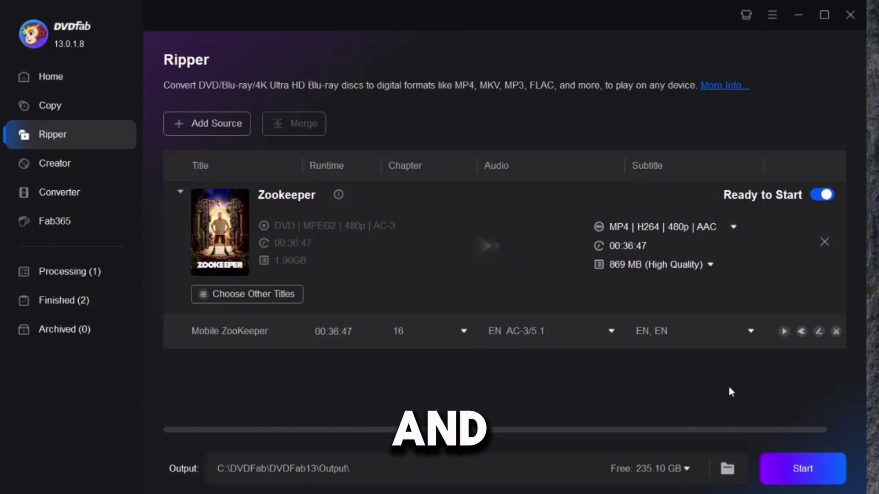
# - In Advanced Settings, switch the video codec to MPEG4, keeping resolution at 720x300
pyautogui.click(801, 332)
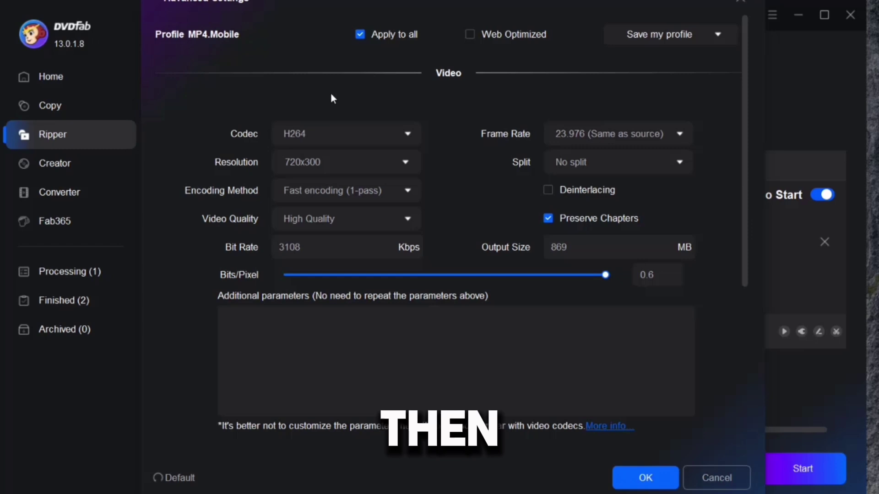
pyautogui.click(306, 137)
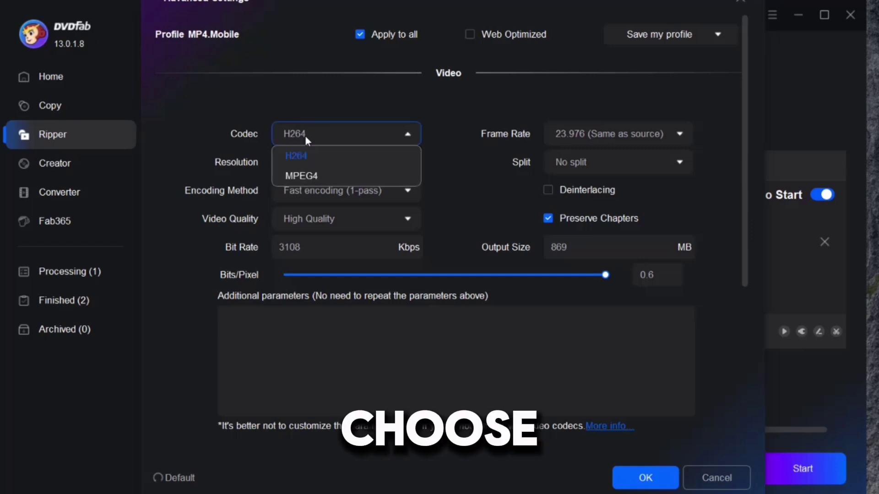
pyautogui.click(301, 180)
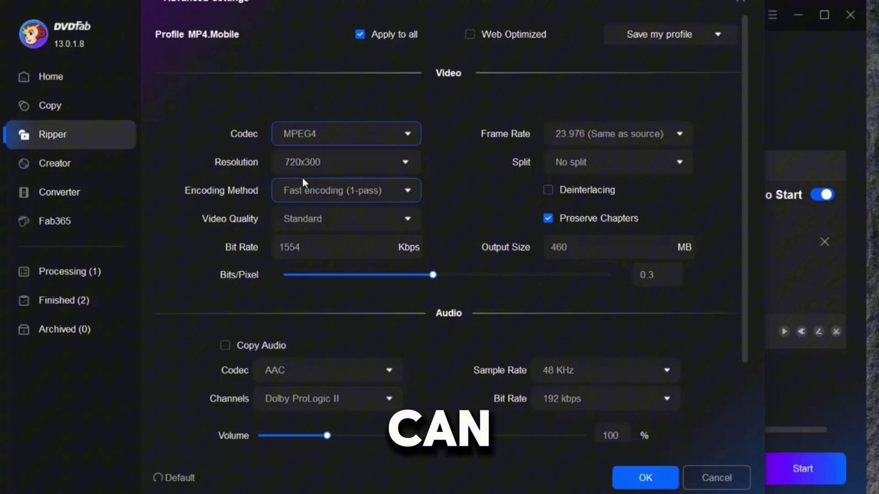
pyautogui.click(348, 164)
pyautogui.click(405, 164)
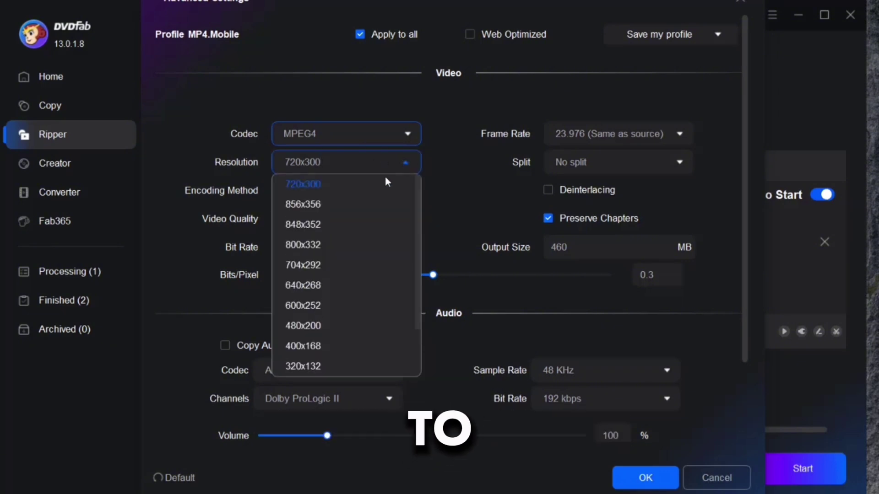
pyautogui.scroll(-1, 323, 336)
pyautogui.scroll(1, 314, 252)
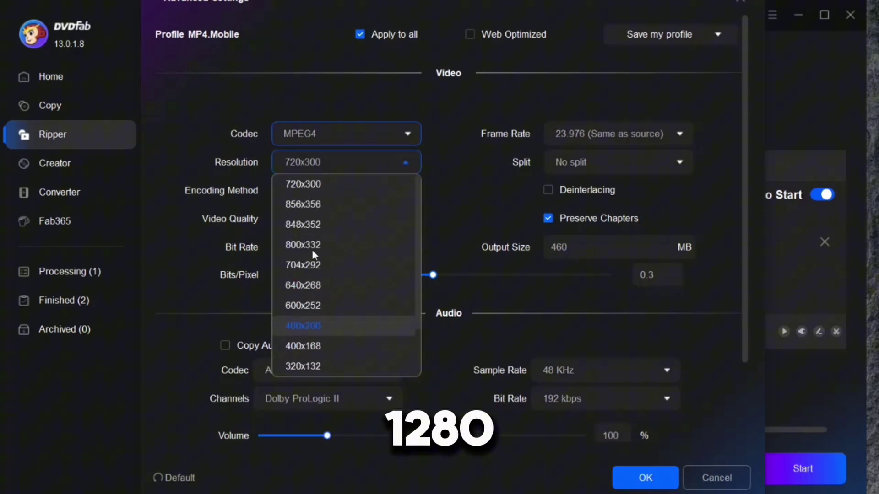
pyautogui.click(312, 189)
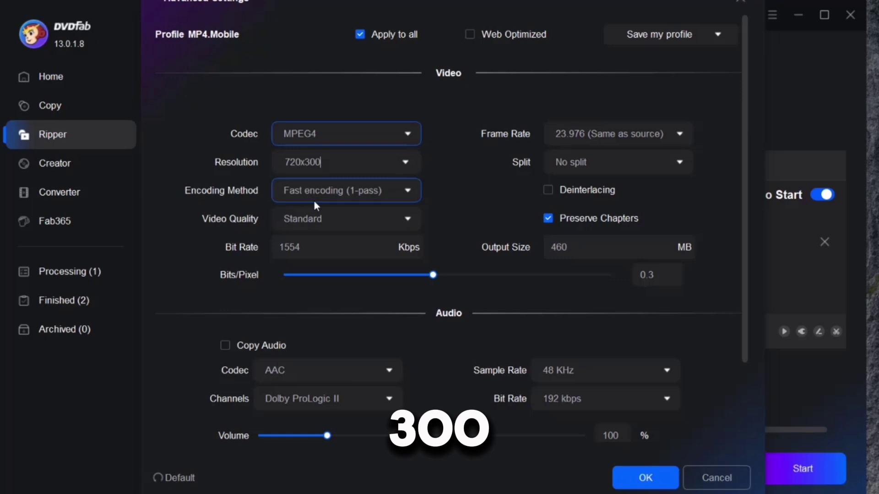
# - Use 2-pass encoding and High Quality video, keep 23.976 fps, and enable deinterlacing
pyautogui.click(403, 192)
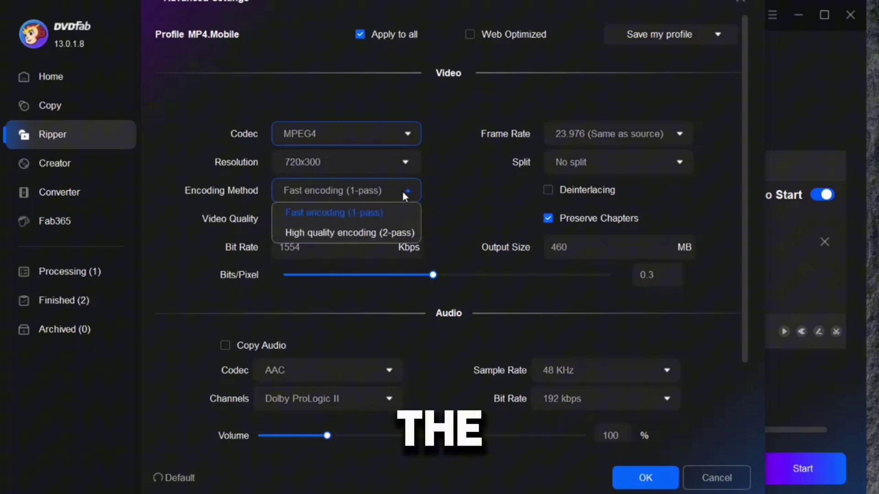
pyautogui.click(369, 232)
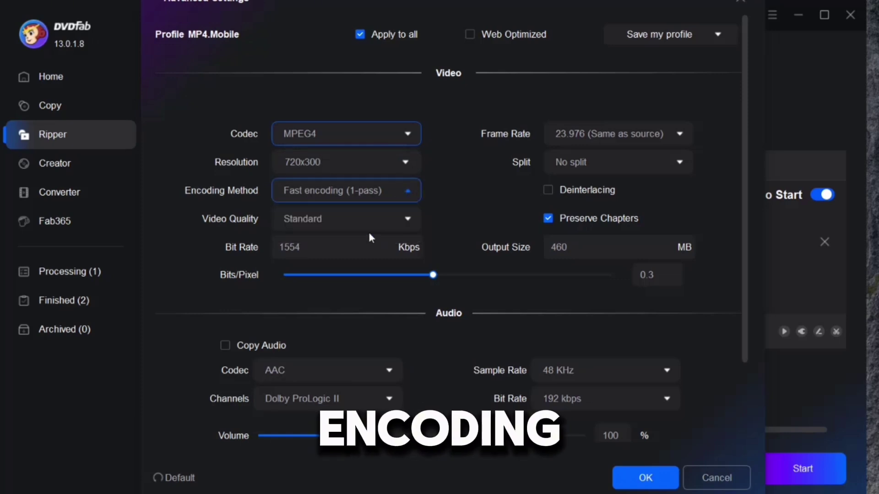
pyautogui.click(340, 221)
pyautogui.click(323, 281)
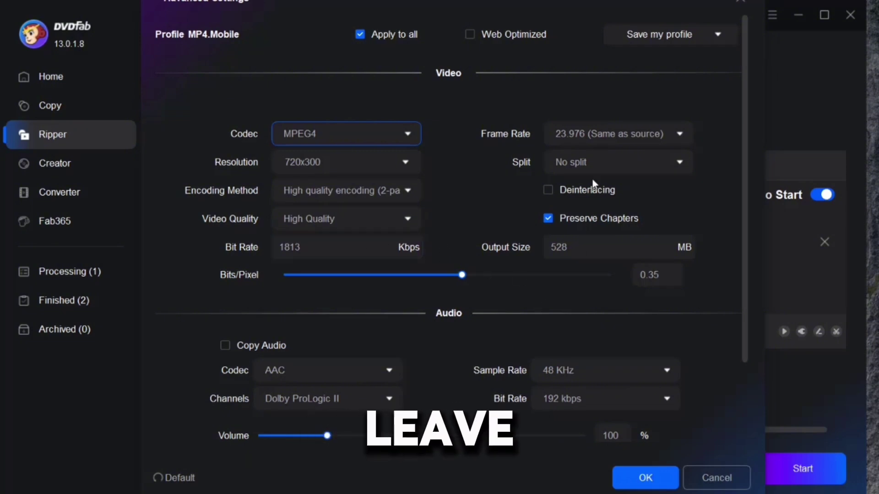
pyautogui.click(618, 141)
pyautogui.click(623, 110)
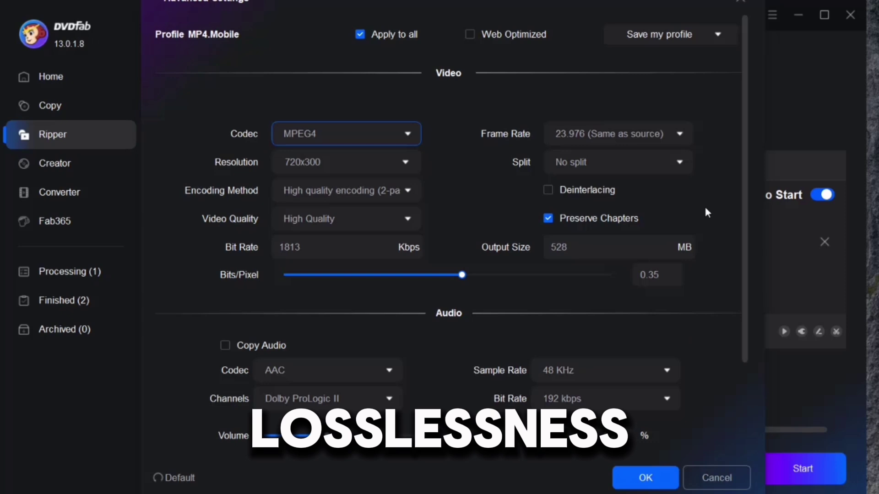
pyautogui.click(557, 192)
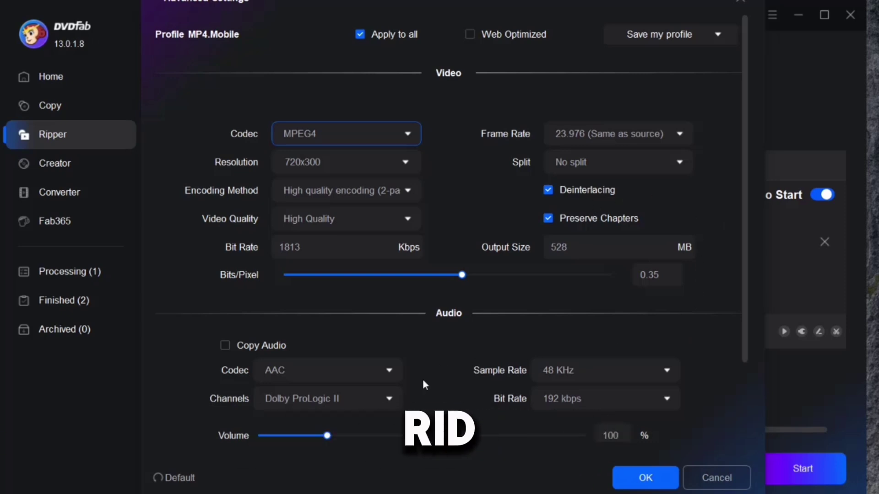
# - Raise the audio volume to 139% and confirm the advanced settings with OK
pyautogui.scroll(-1, 407, 383)
pyautogui.scroll(-1, 407, 384)
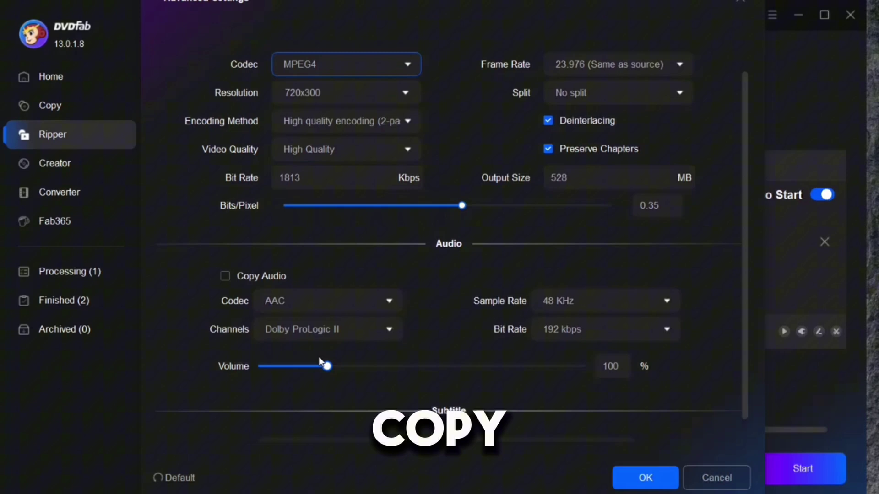
pyautogui.click(350, 367)
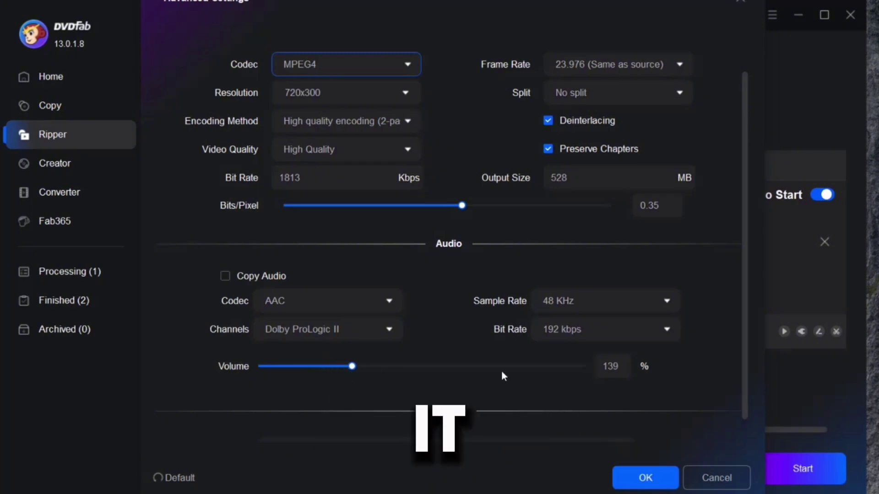
pyautogui.scroll(-1, 379, 389)
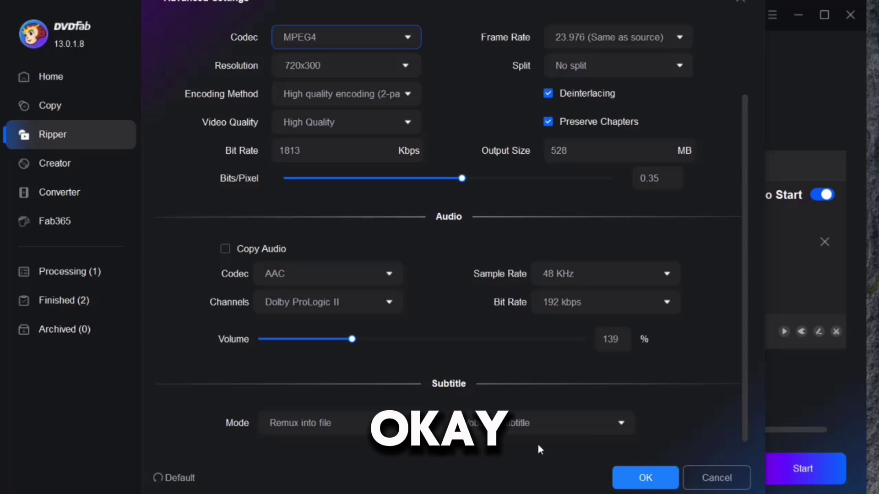
pyautogui.click(643, 479)
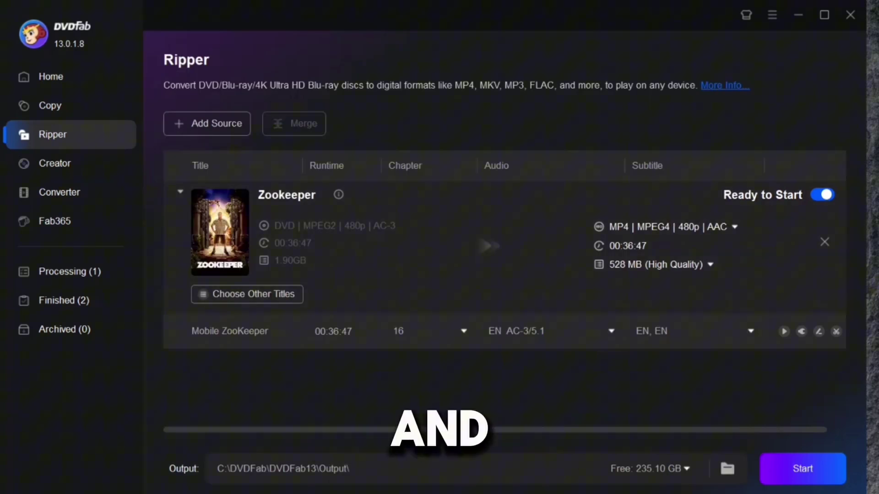
# - Start ripping Mobile ZooKeeper to MP4 and wait until it completes successfully
pyautogui.click(816, 468)
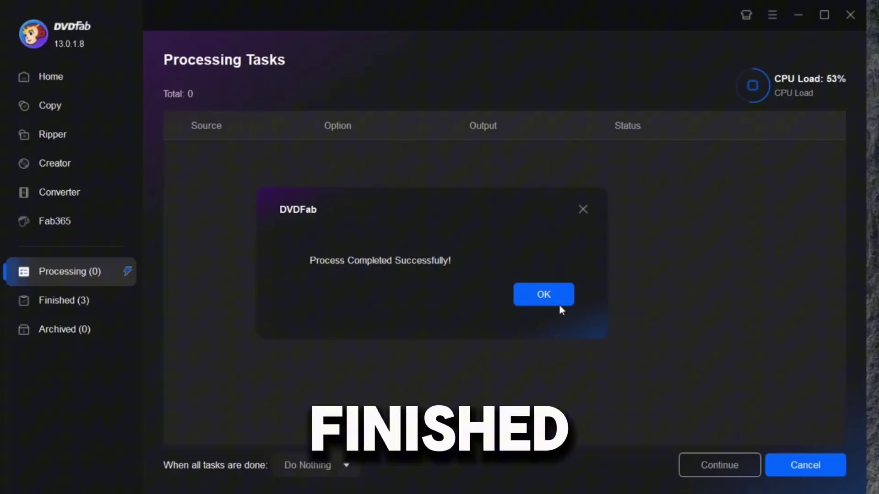
# - Dismiss the completion message and view the ZOOKEEPER output folder with the Mobile ZooKeeper file
pyautogui.click(555, 294)
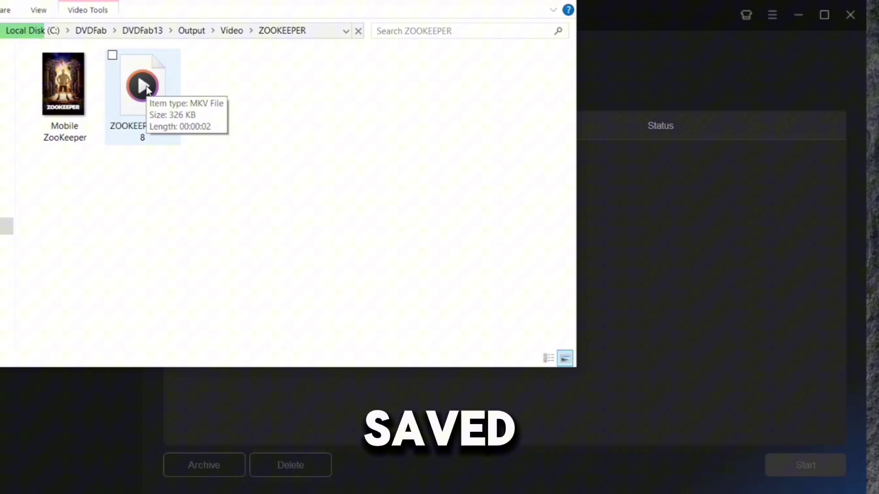
# - Return to DVDFab's empty Processing Tasks page showing 3 finished tasks
pyautogui.click(591, 66)
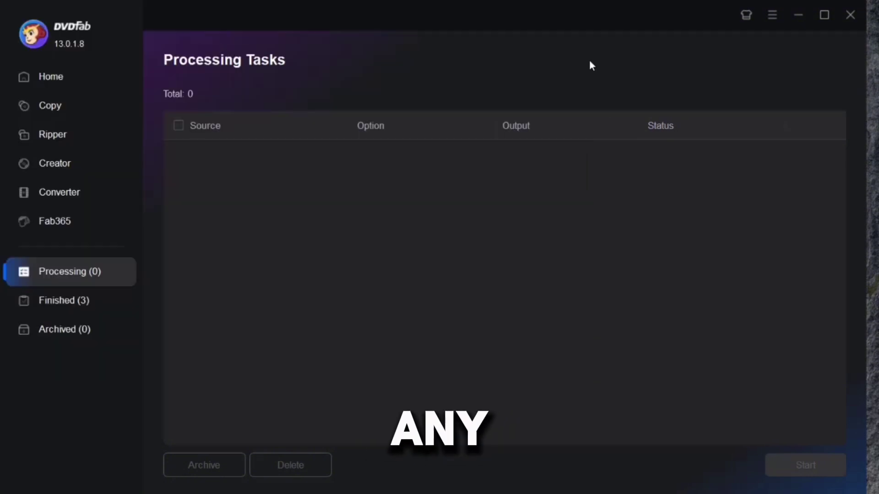